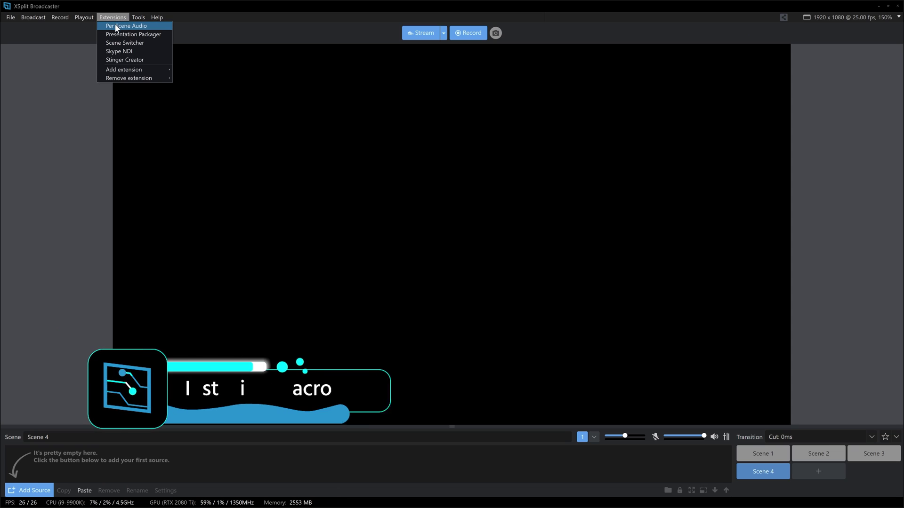
Install the Macros extension from the plugin store via Find more extensions
left_click(206, 79)
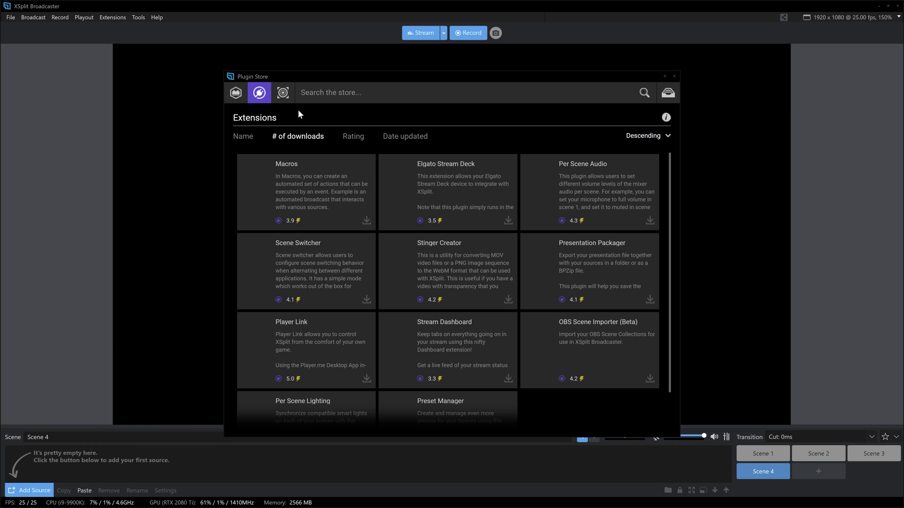
left_click(311, 181)
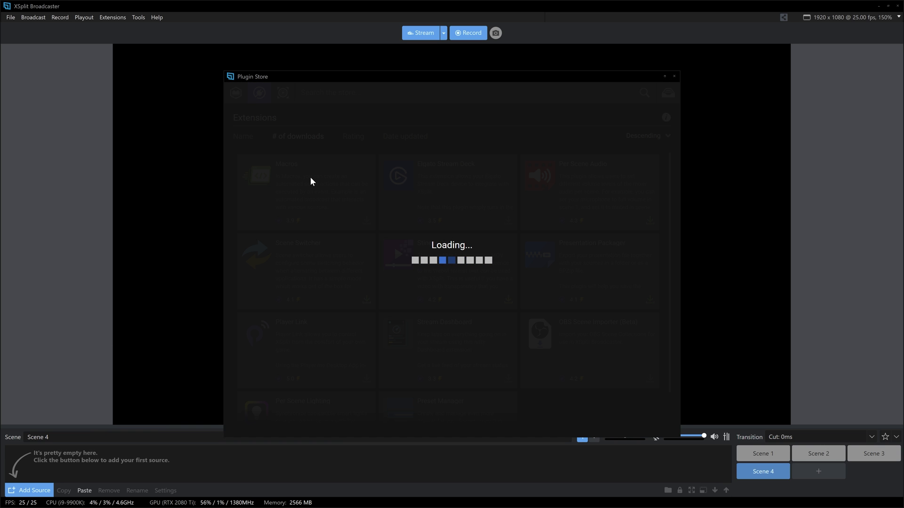
left_click(345, 165)
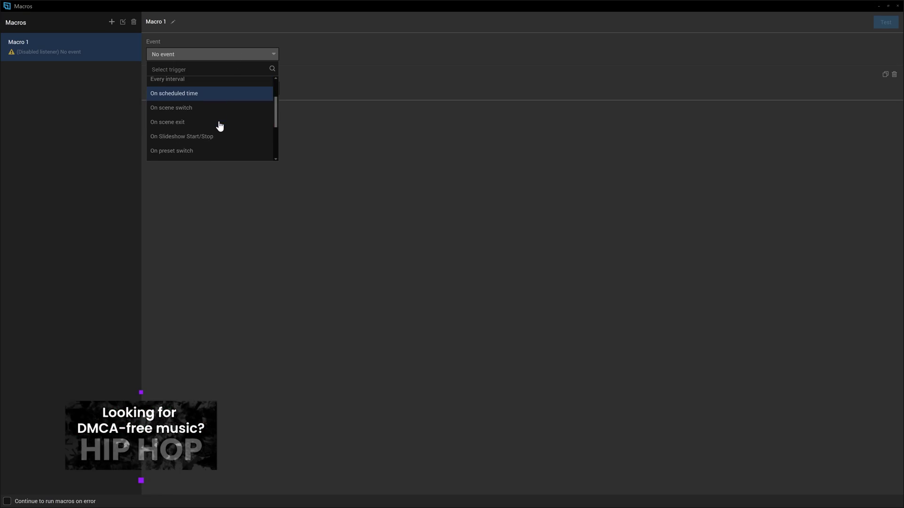
Set Macro 1's action to Switch to scene > Scene 2 and enable its event listener
scroll(207, 149, "up", 3)
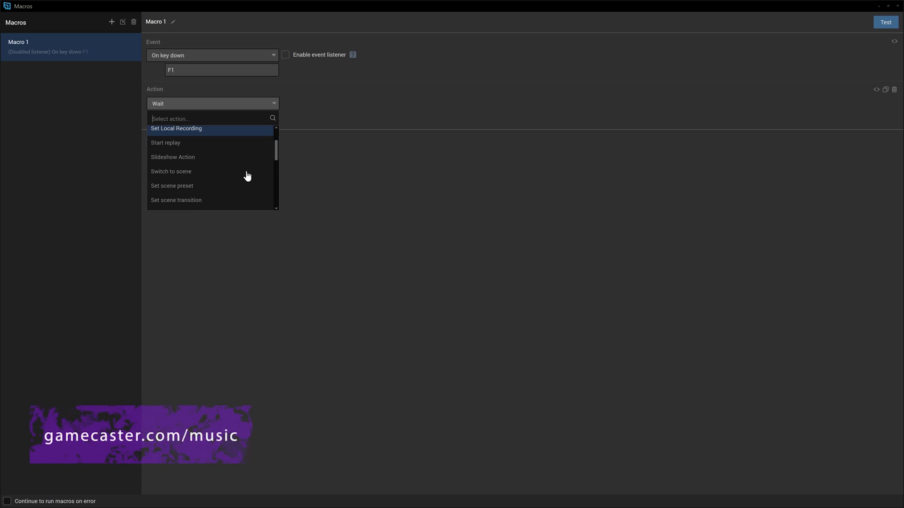
left_click(234, 149)
left_click(239, 119)
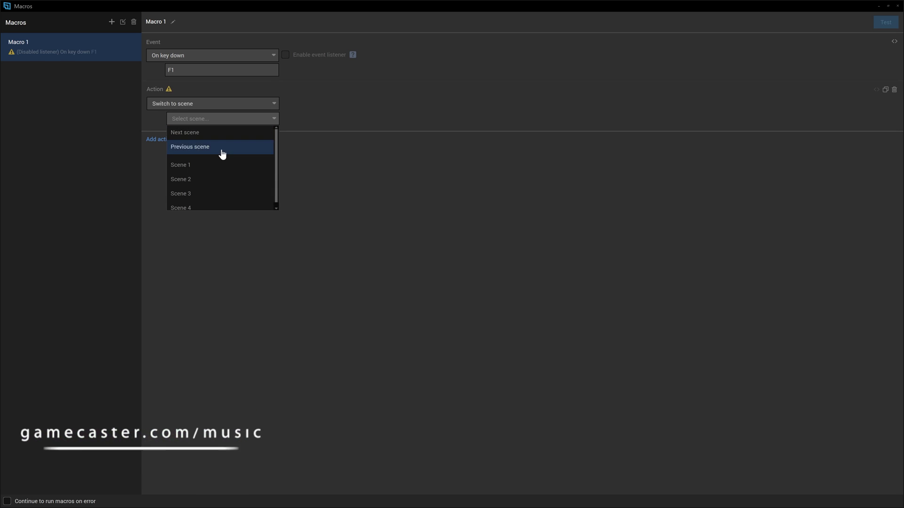
left_click(217, 185)
left_click(285, 55)
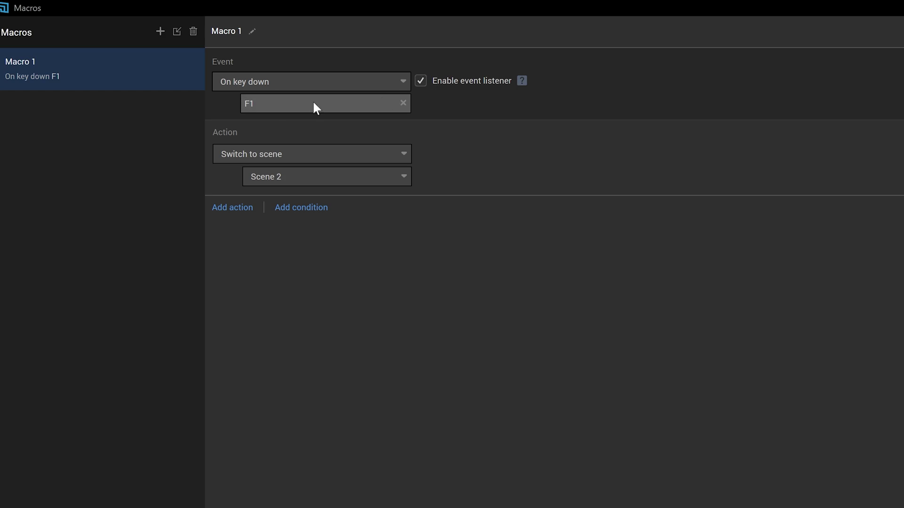
Create a New Macro with the + button in the Macros list
left_click(161, 32)
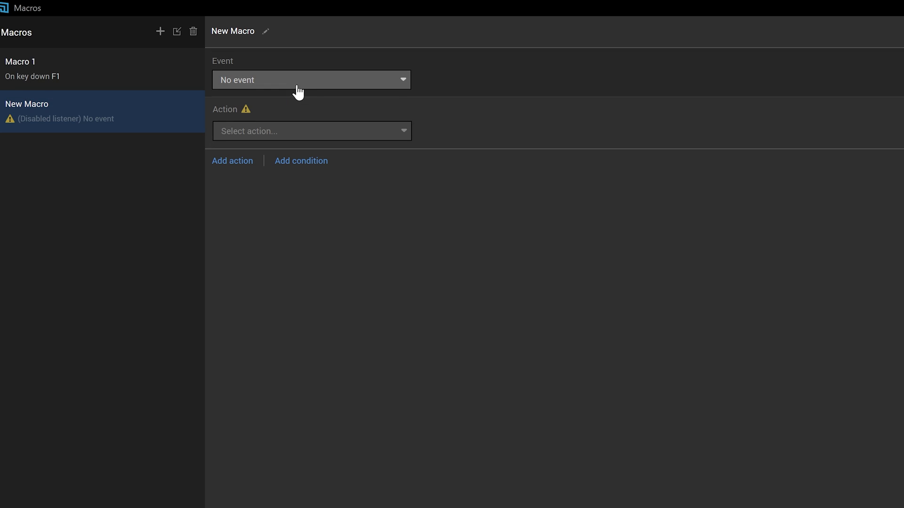
Trigger the new macro when media source generic_intro.mp4 in Scene 2 stops
left_click(305, 85)
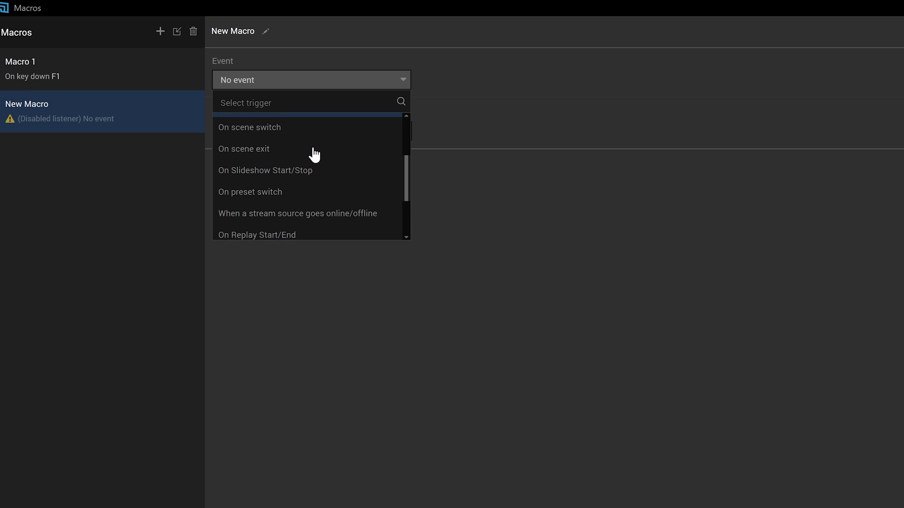
scroll(316, 157, "down", 2)
scroll(334, 185, "down", 2)
left_click(336, 185)
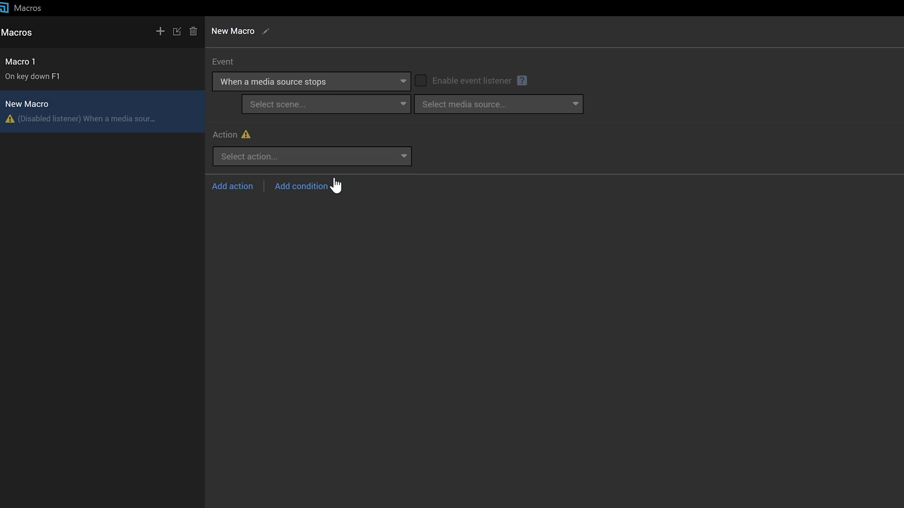
left_click(336, 107)
left_click(328, 146)
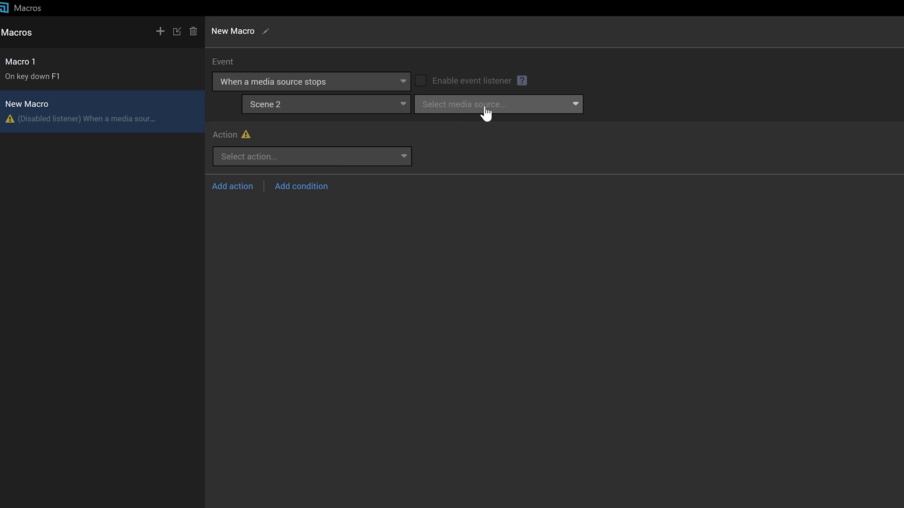
left_click(486, 109)
left_click(490, 123)
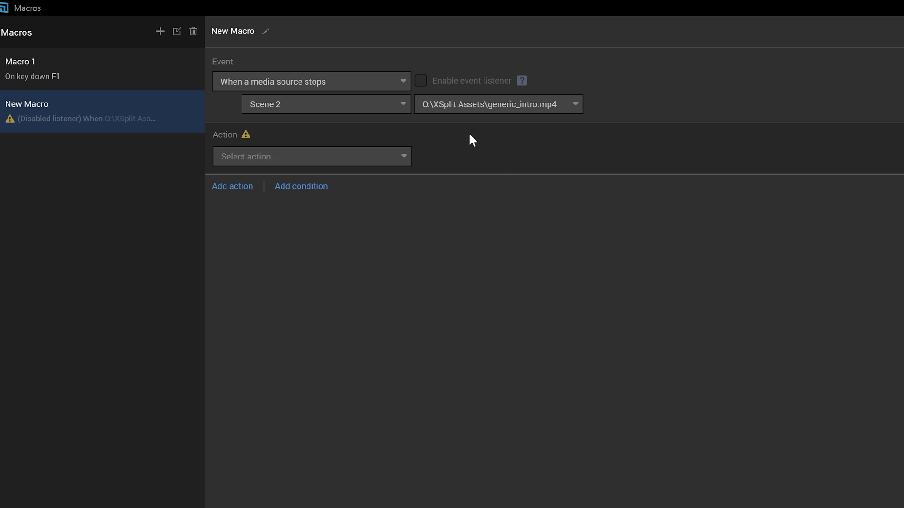
Set the action to switch to Scene 1 and enable the event listener
left_click(400, 158)
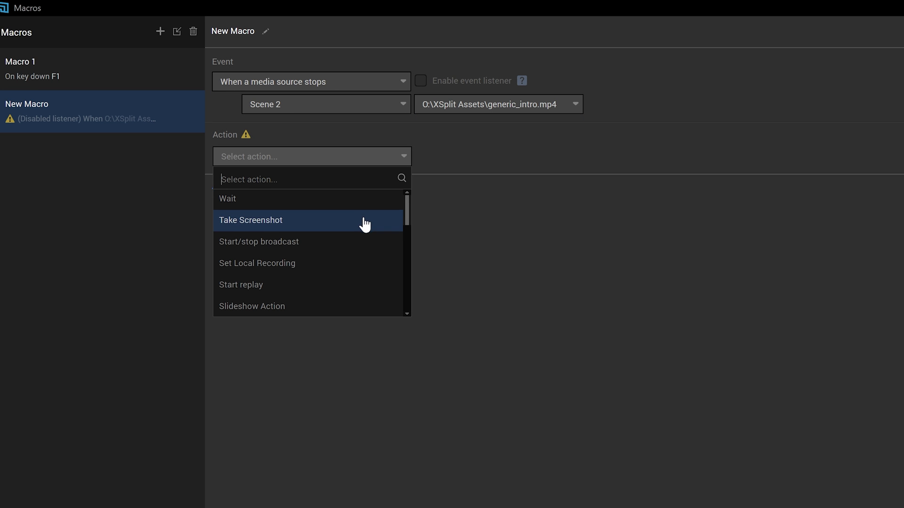
scroll(363, 221, "down", 2)
left_click(347, 291)
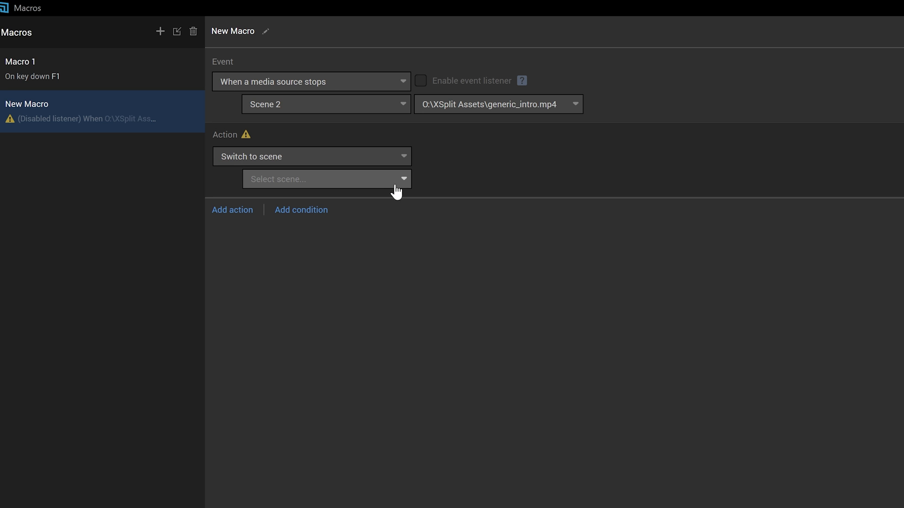
left_click(404, 181)
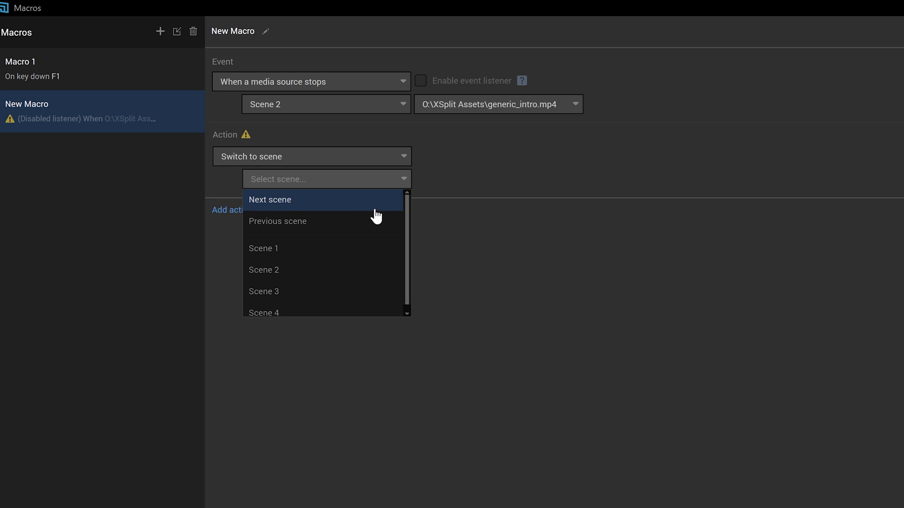
left_click(354, 247)
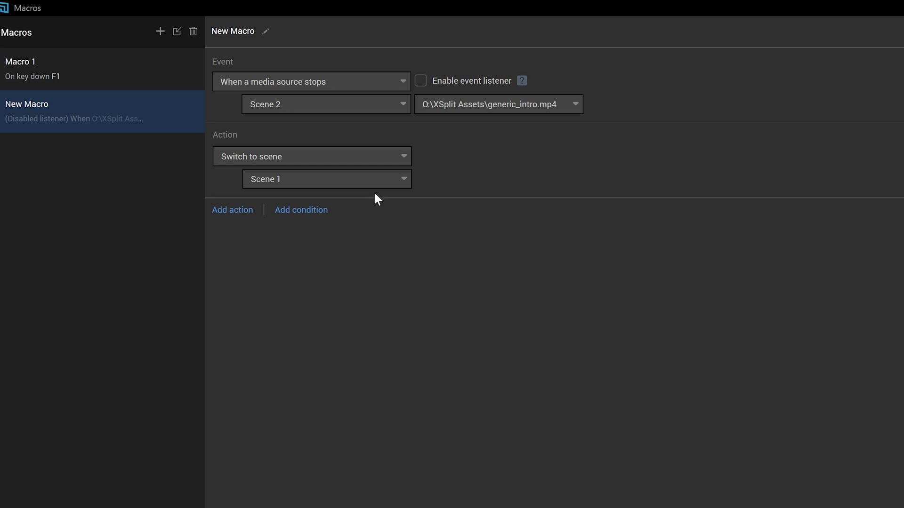
left_click(420, 81)
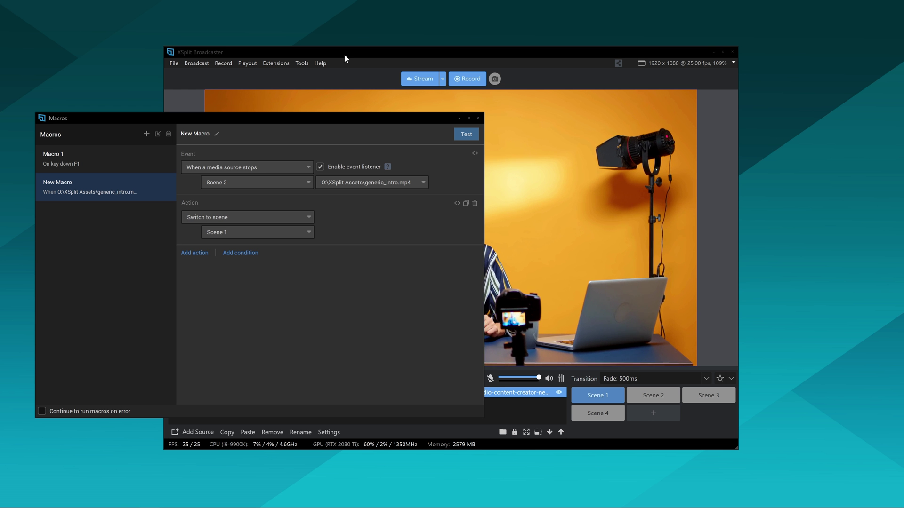
Focus the main window and fire the F1 hotkey to switch to Scene 2
left_click(344, 55)
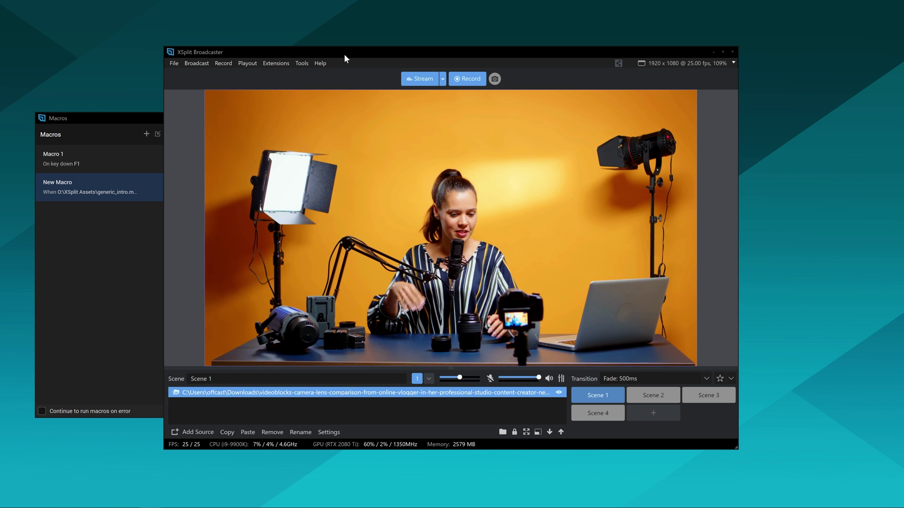
key("F1")
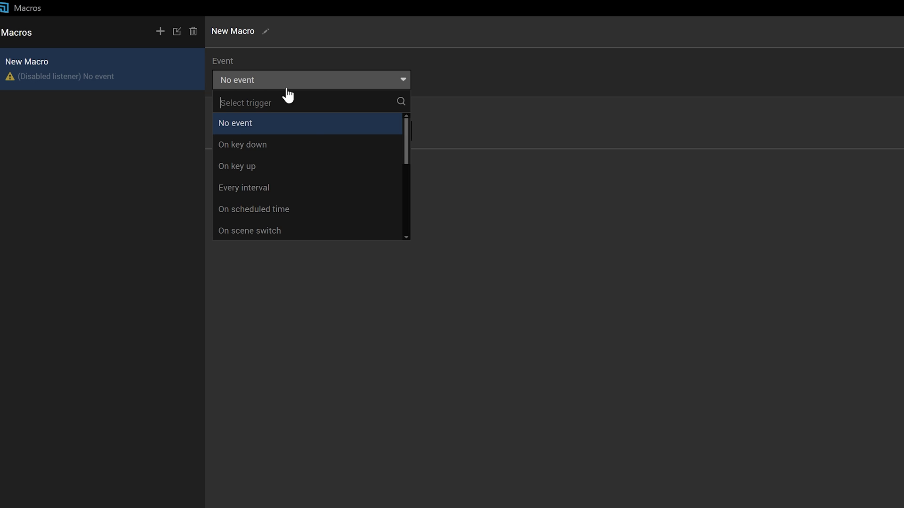
Set the macro's event to On scheduled time and its first action to switch to Scene 2
left_click(308, 216)
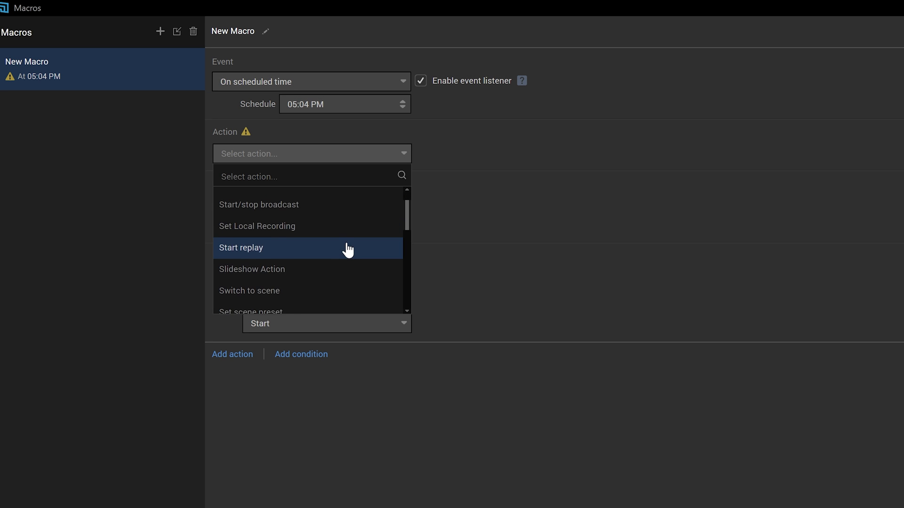
scroll(347, 250, "down", 1)
left_click(337, 259)
left_click(348, 181)
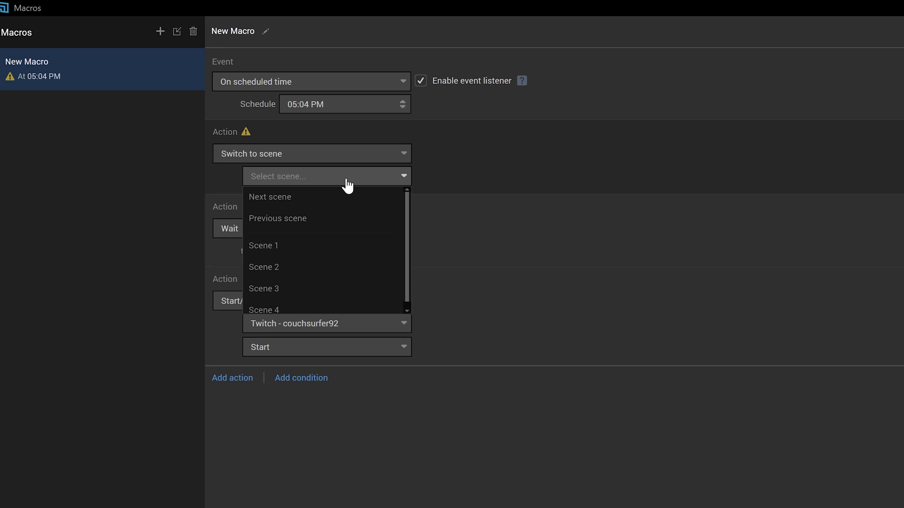
left_click(317, 265)
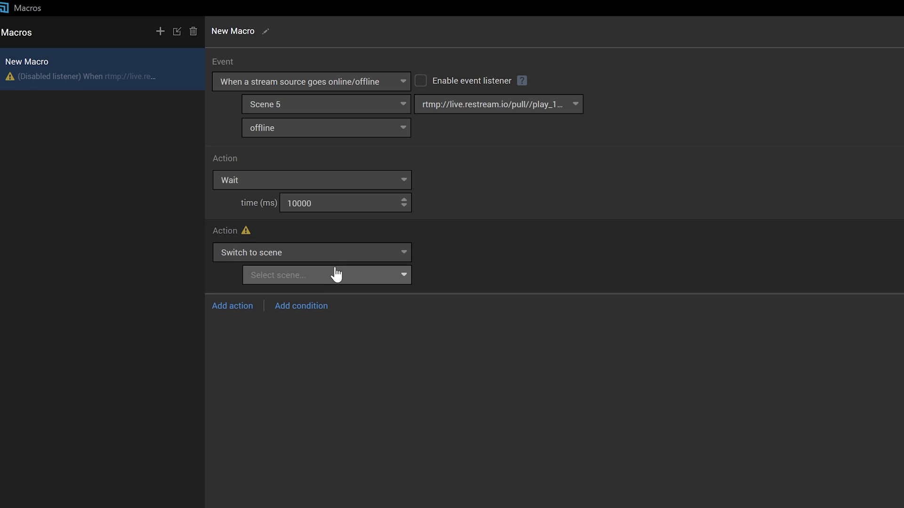
Target Scene 2 in the offline macro and create a second macro for the online event
left_click(337, 276)
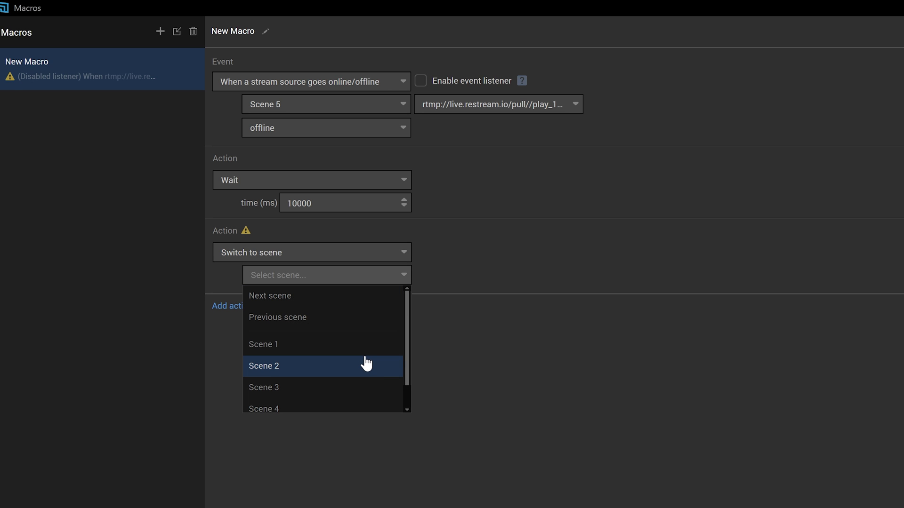
left_click(366, 364)
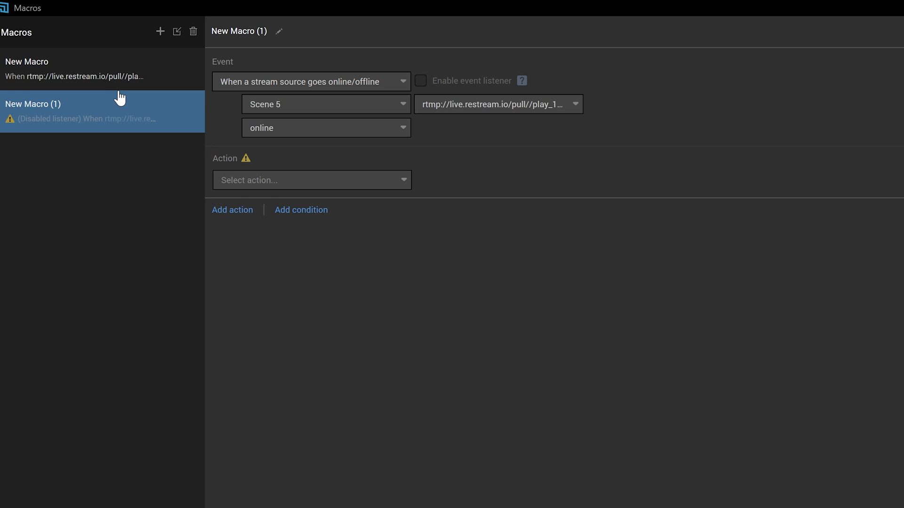
left_click(122, 79)
left_click(121, 118)
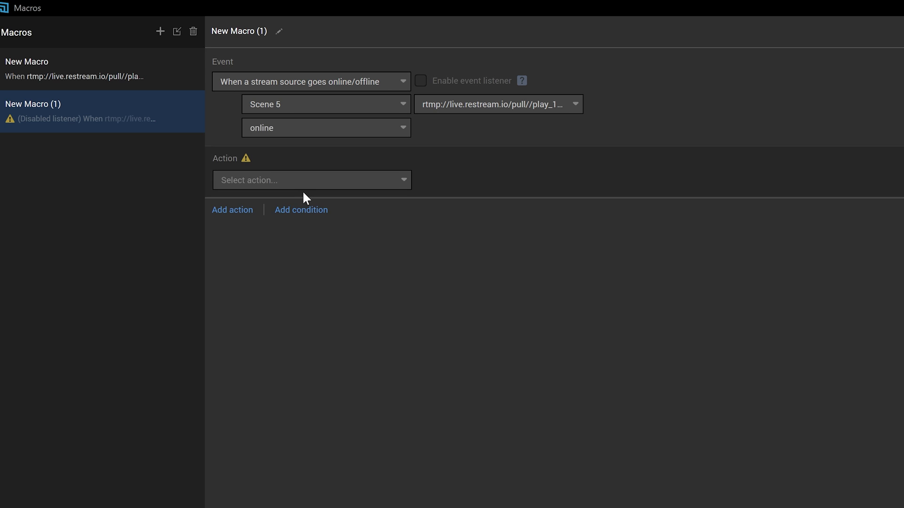
Give the online macro a 3000 ms Wait action, then add another action
left_click(303, 189)
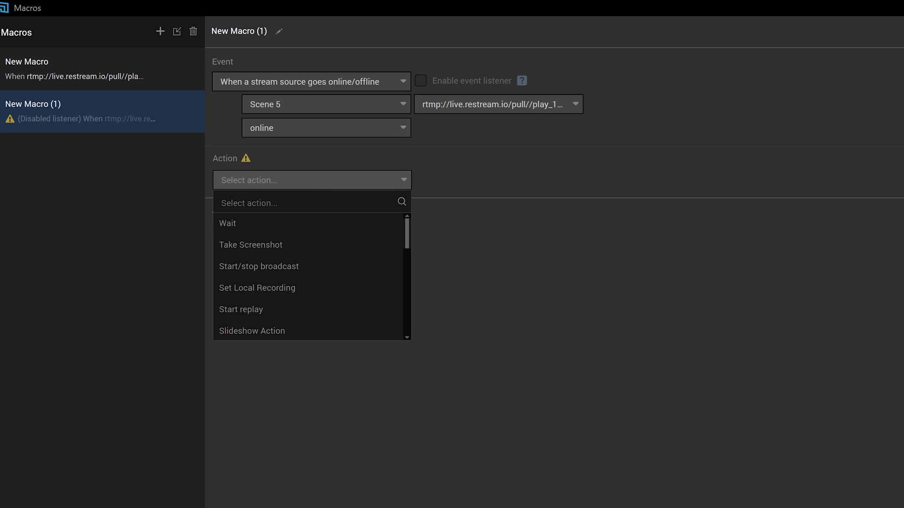
left_click(285, 224)
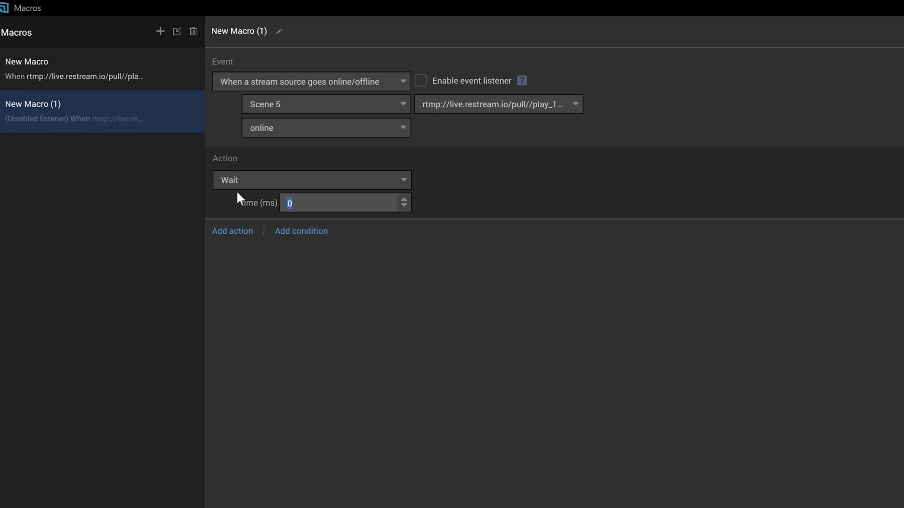
type("3000")
left_click(235, 232)
left_click(282, 258)
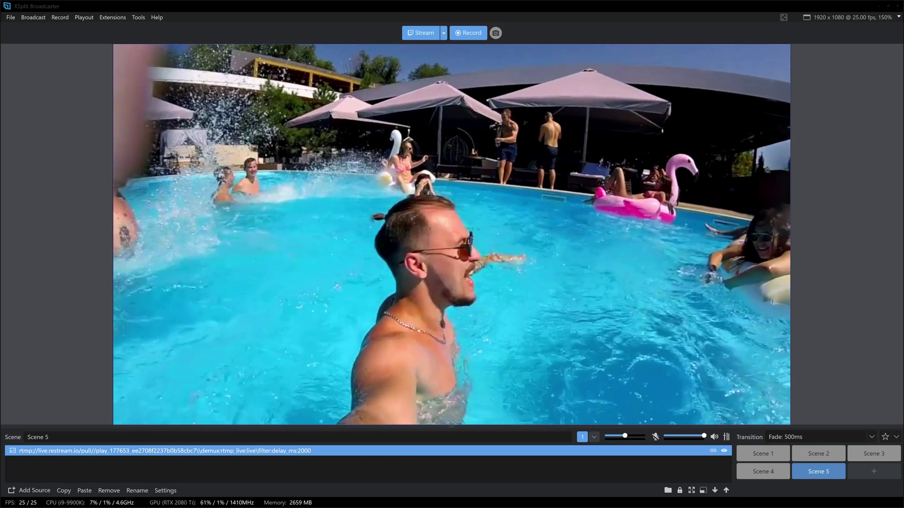
Press the 2 hotkey to switch the output from Scene 5 to Scene 2
key("2")
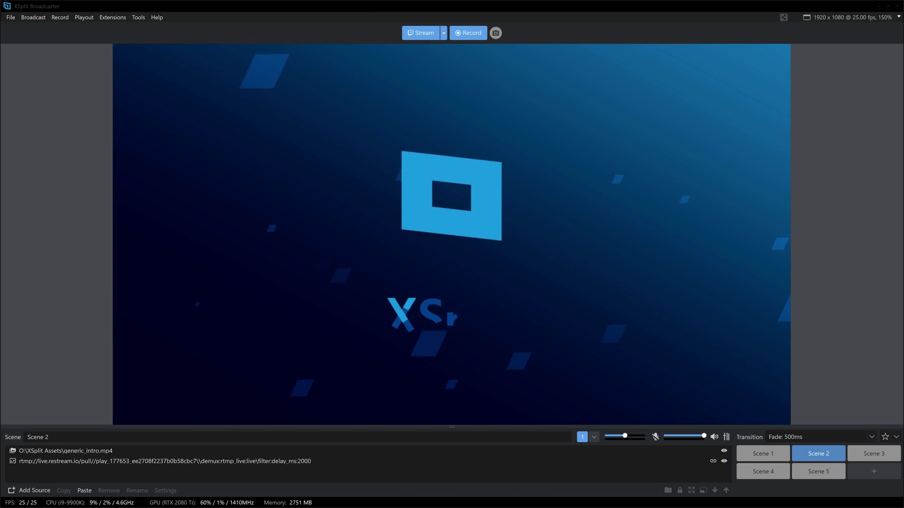